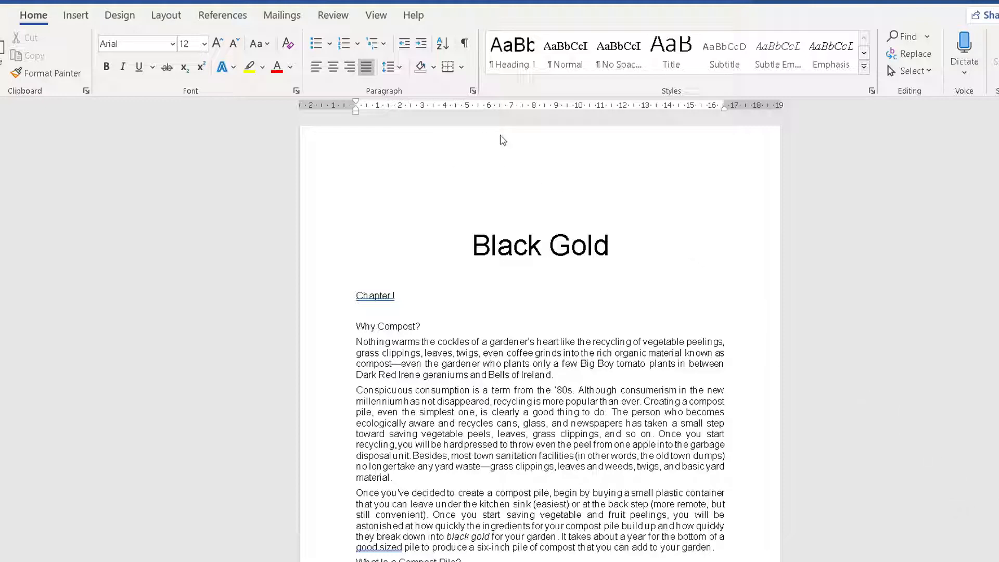
pyautogui.scroll(-5, 711, 221)
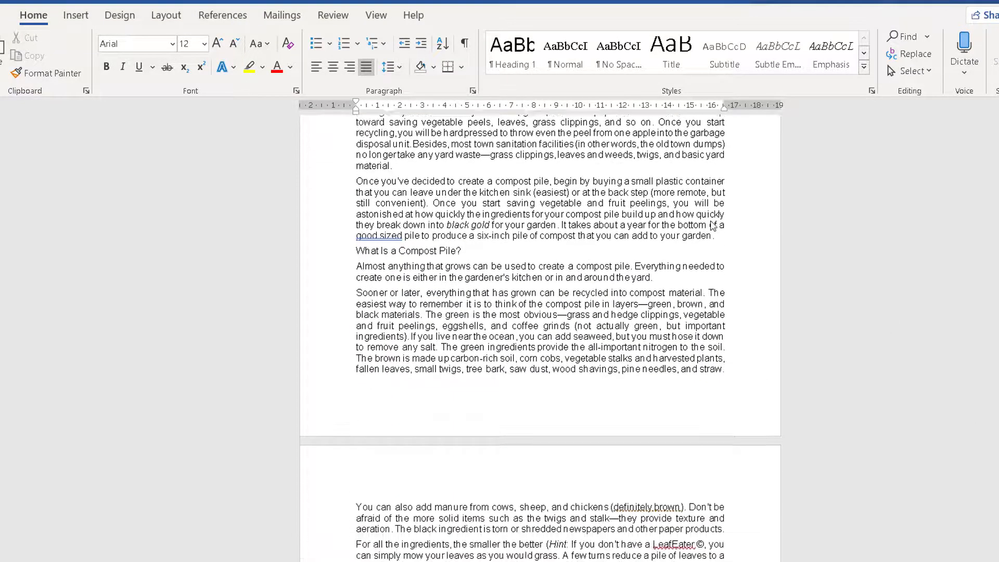
pyautogui.scroll(5, 743, 248)
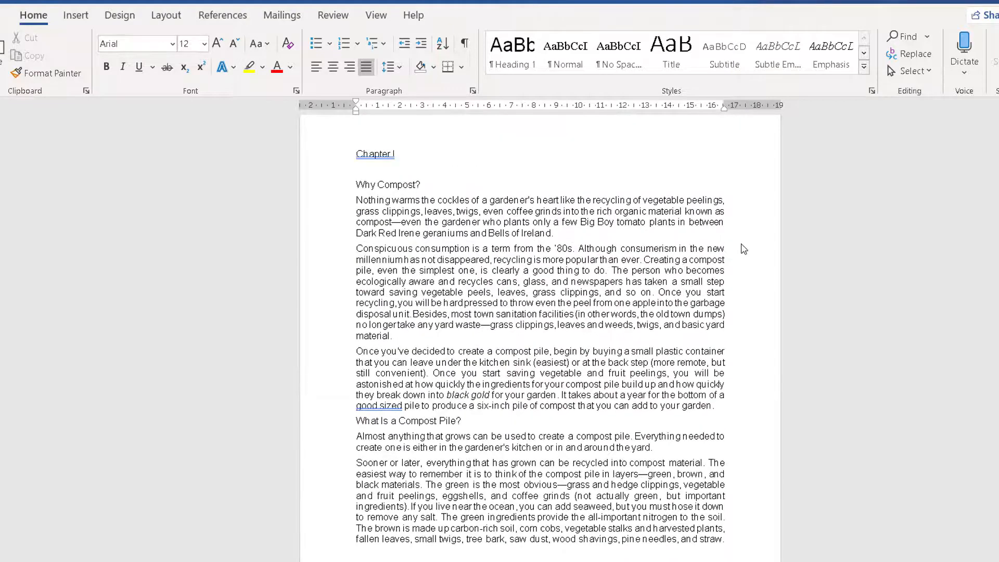
pyautogui.scroll(3, 742, 249)
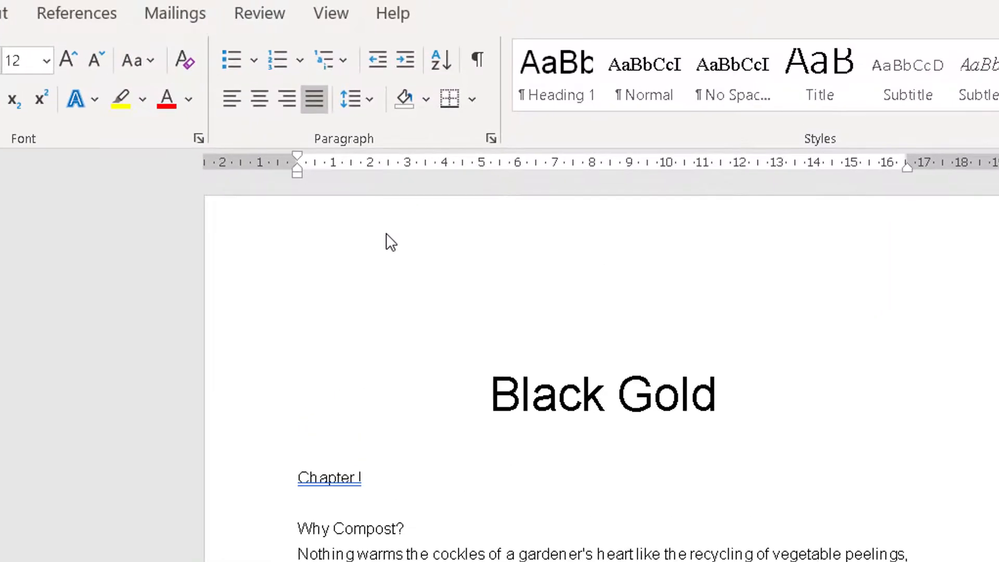
# Open the first page's header, switch back and forth between header and footer, and return to the document body.
pyautogui.doubleClick(390, 242)
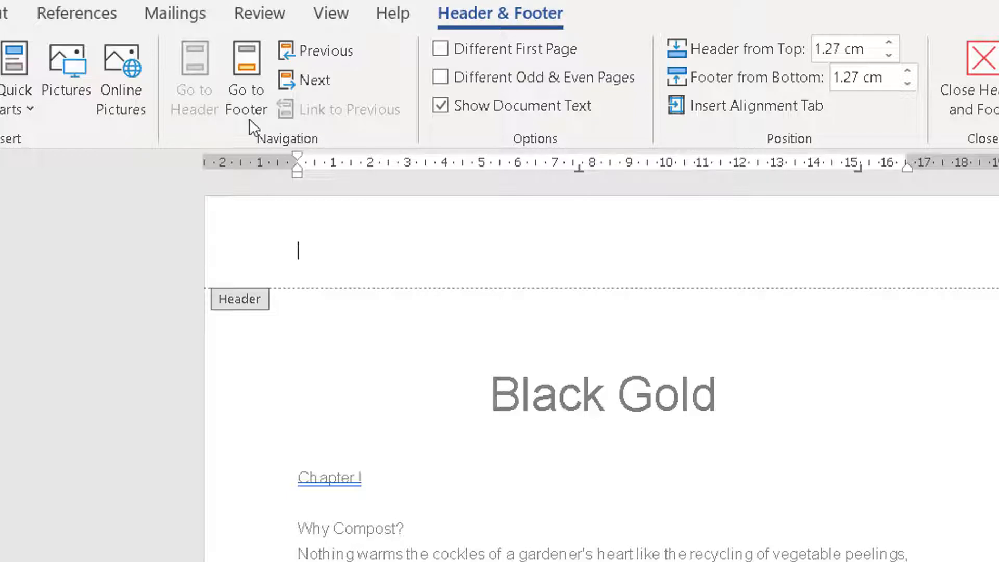
pyautogui.click(237, 68)
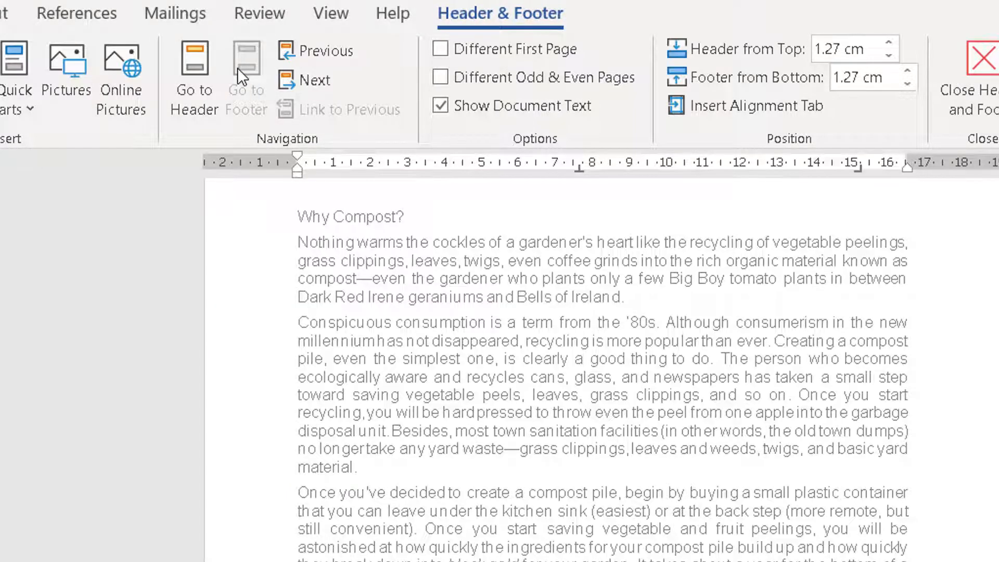
pyautogui.click(198, 67)
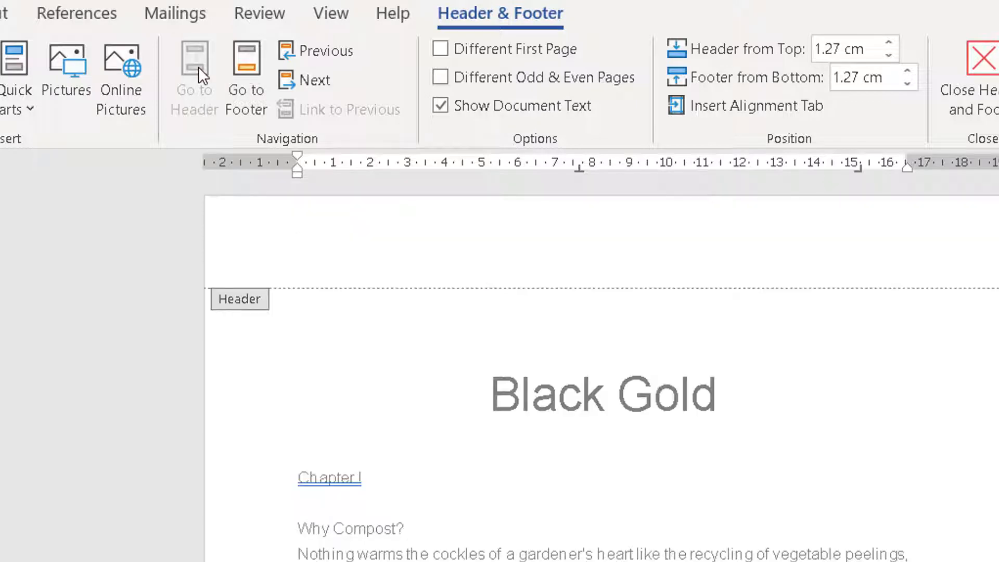
pyautogui.click(238, 69)
pyautogui.click(204, 65)
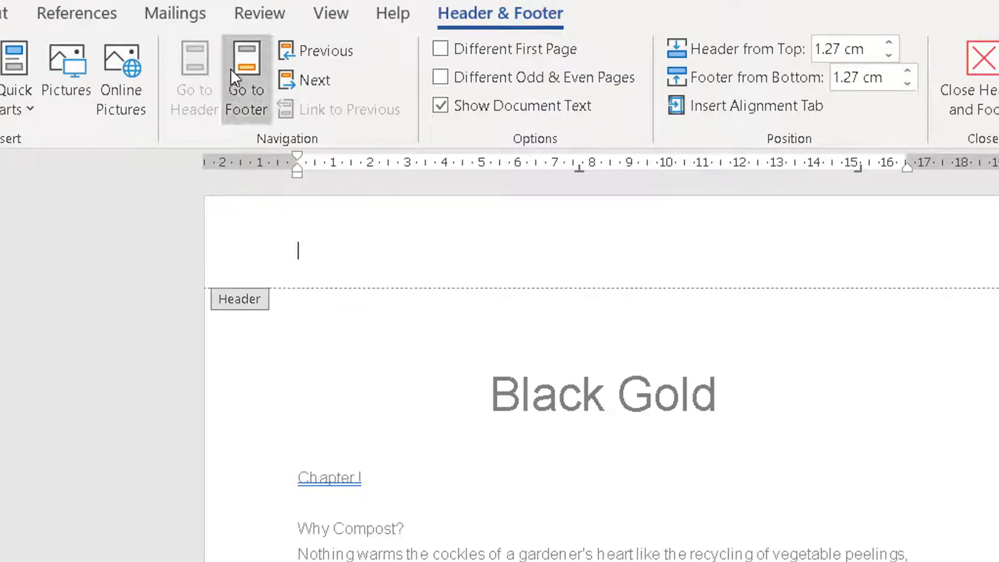
pyautogui.click(230, 69)
pyautogui.click(194, 58)
pyautogui.press('Escape')
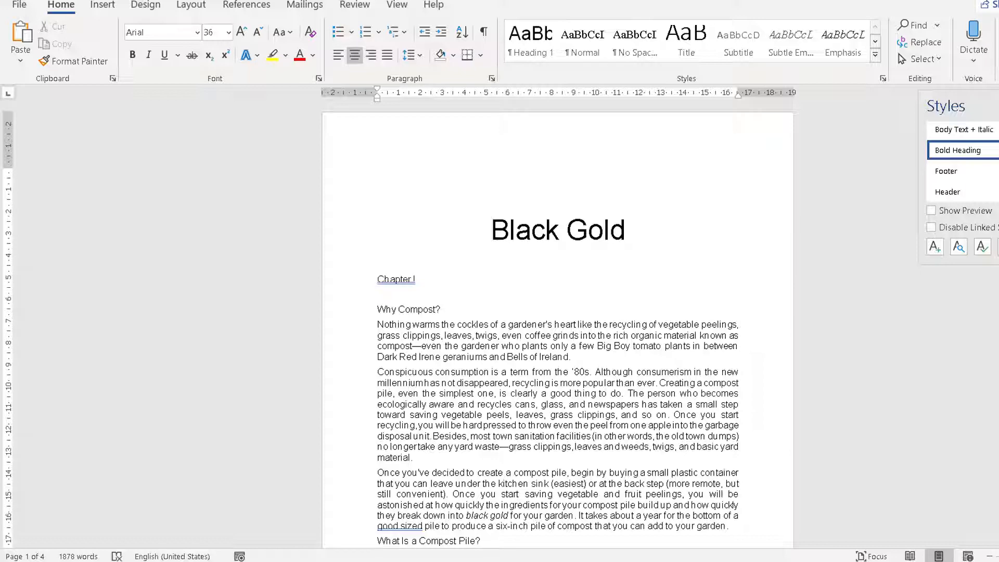
# Look through the whole document to find where Chapter 2 and Chapter 3 begin.
pyautogui.scroll(-4, 541, 290)
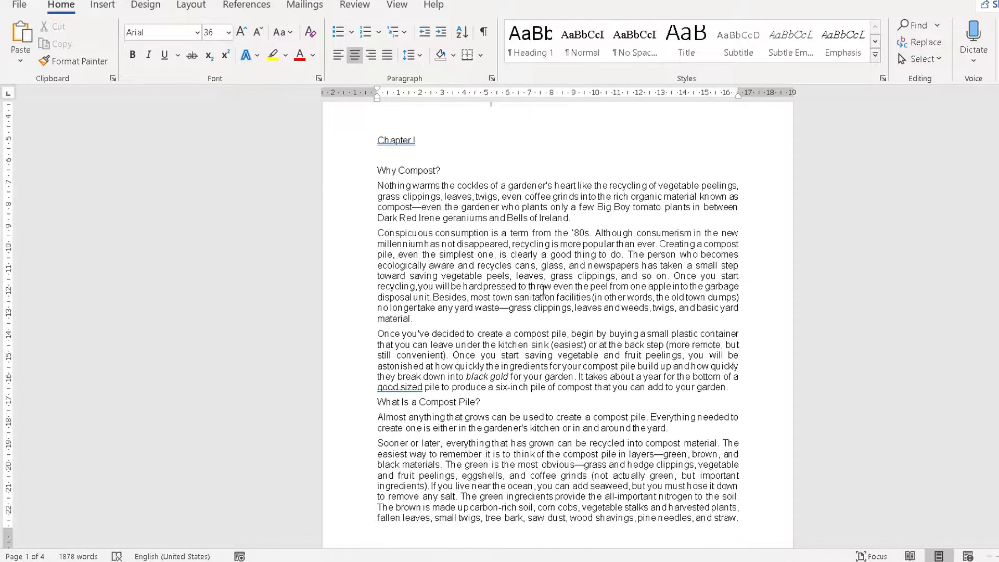
pyautogui.scroll(-10, 537, 234)
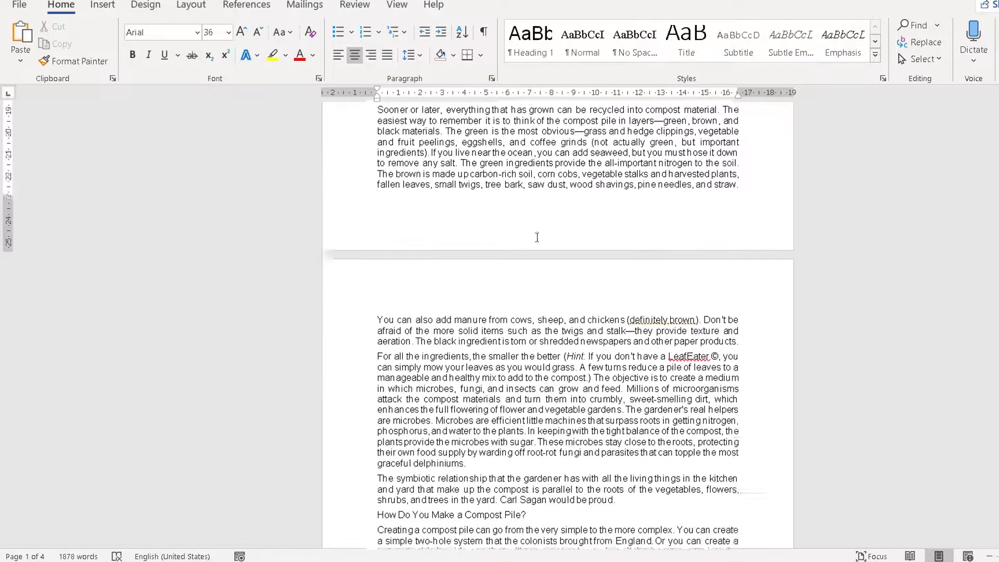
pyautogui.scroll(-12, 537, 238)
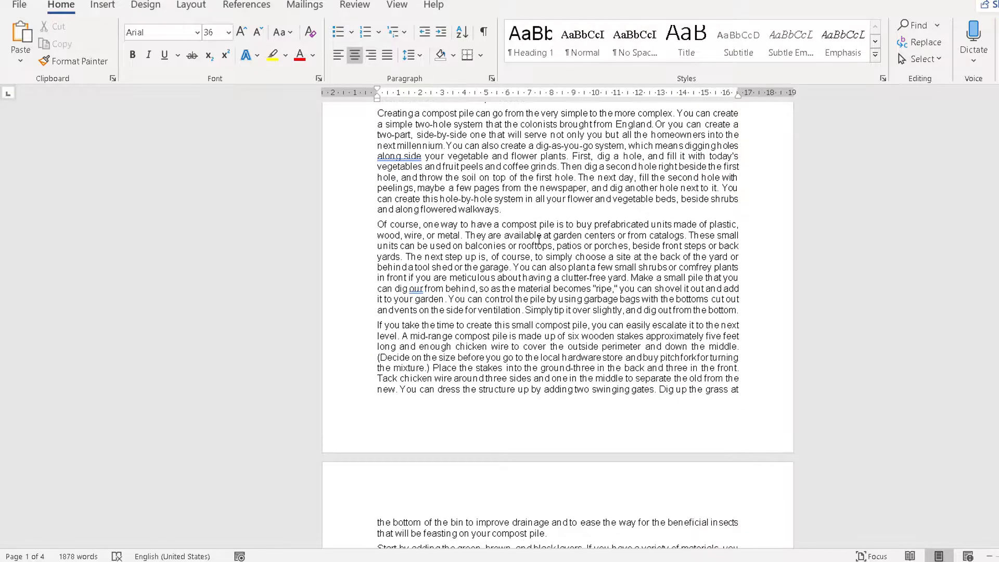
pyautogui.scroll(-12, 539, 240)
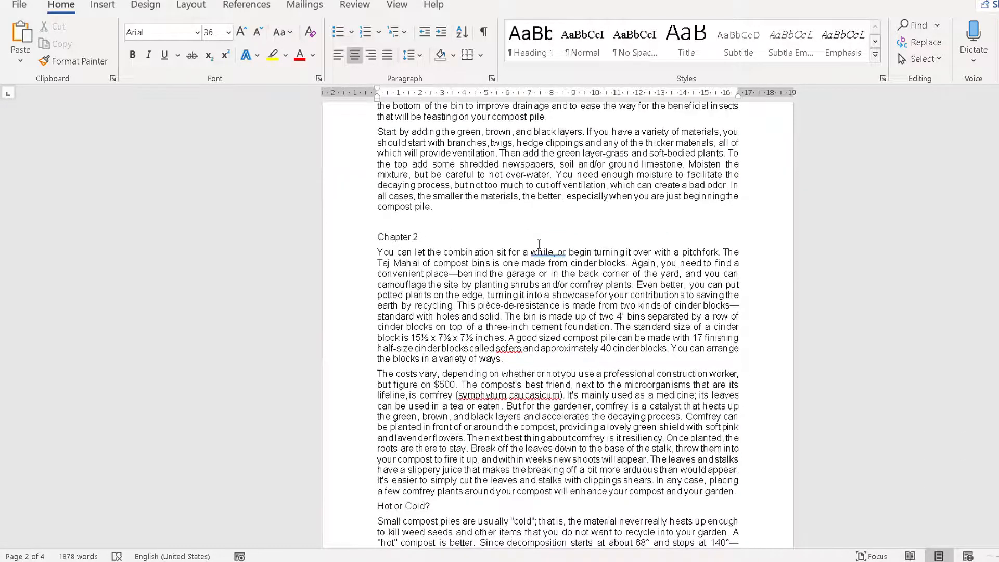
pyautogui.scroll(-4, 539, 244)
pyautogui.scroll(-11, 539, 248)
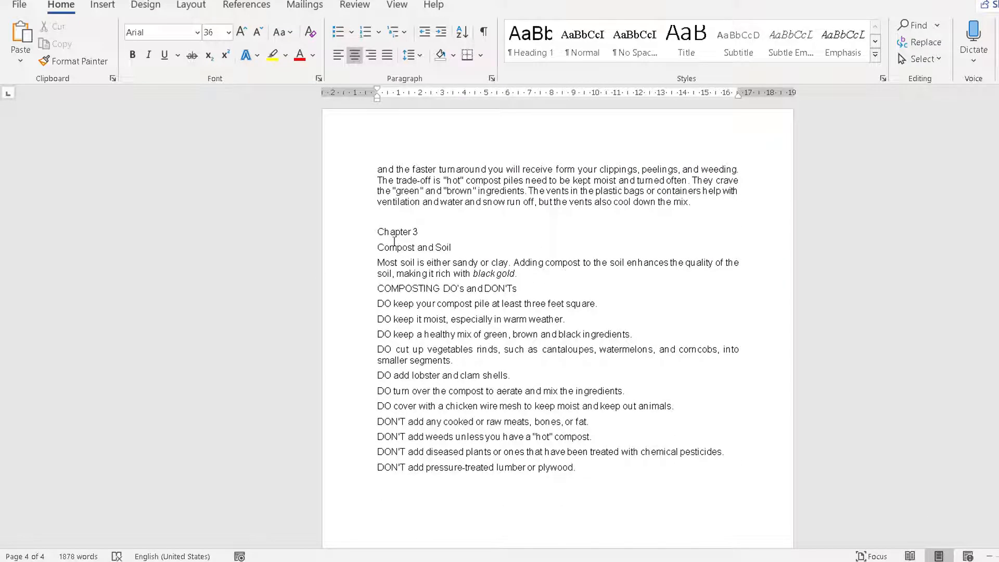
pyautogui.click(379, 233)
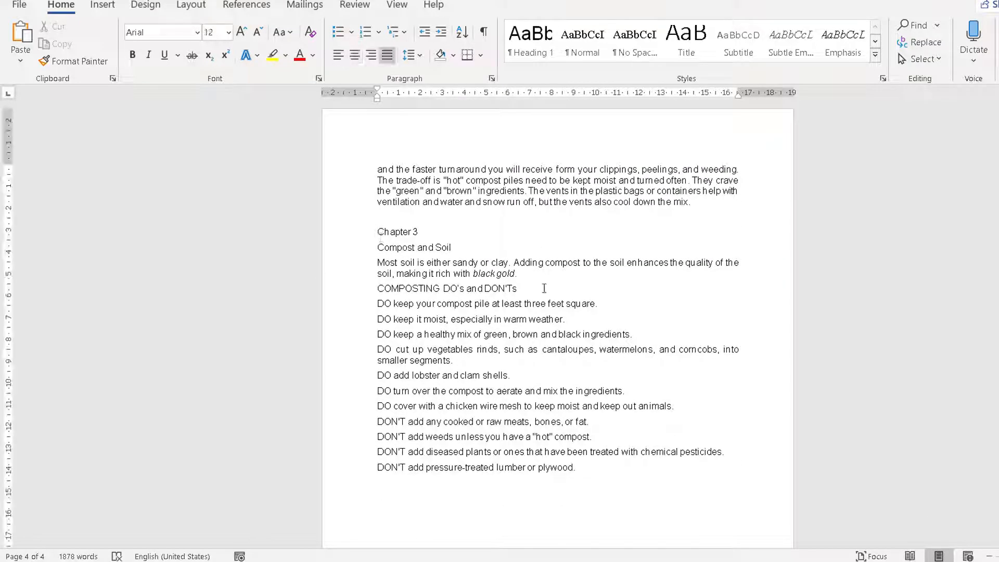
pyautogui.scroll(12, 544, 288)
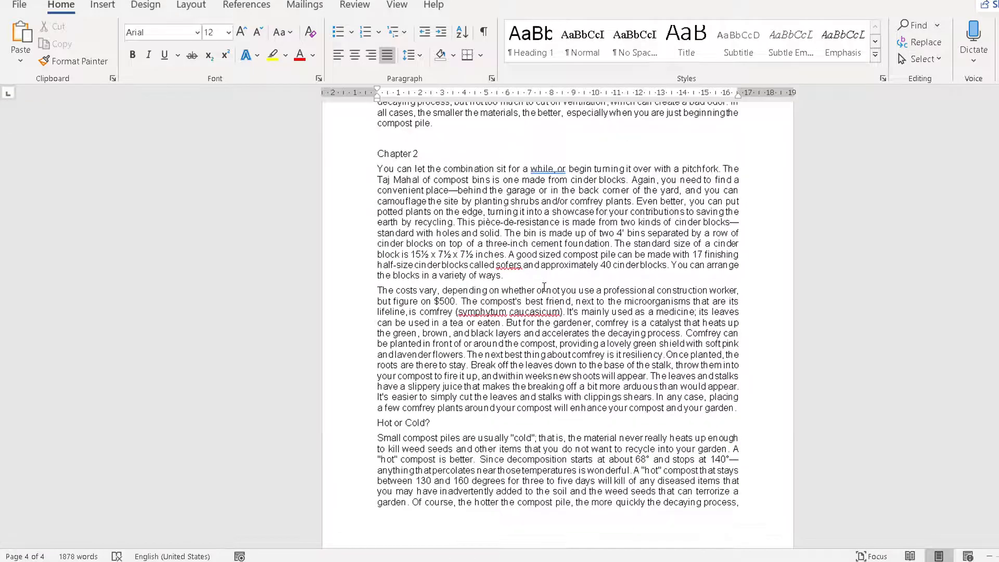
pyautogui.scroll(5, 543, 288)
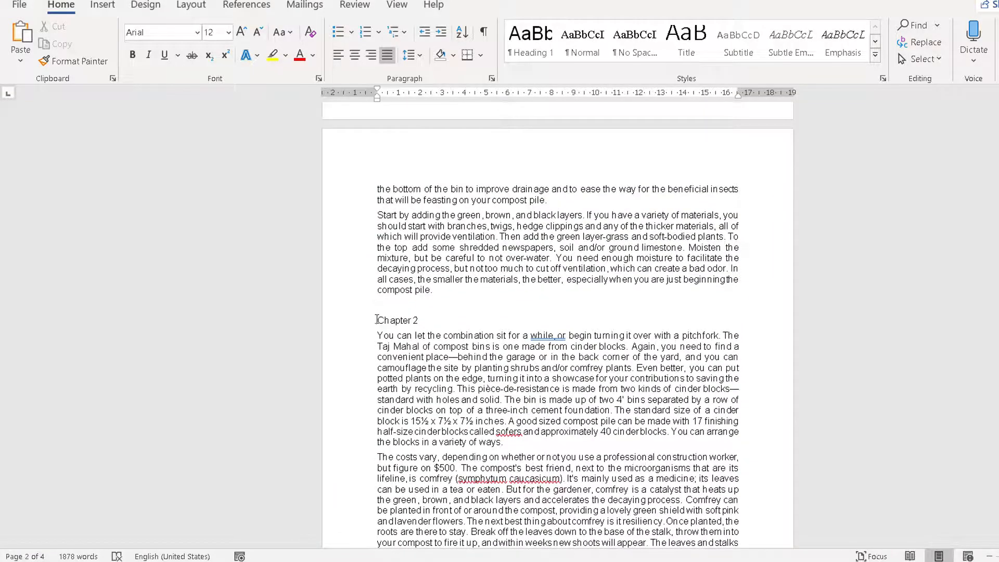
# Insert a page break directly before the "Chapter 2" heading so the chapter starts on a new page.
pyautogui.click(377, 320)
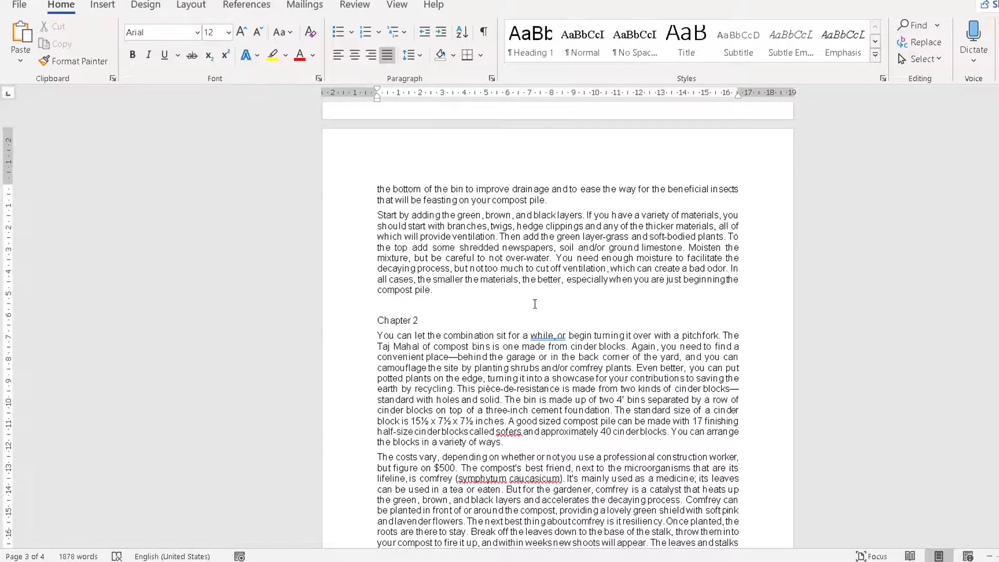
pyautogui.scroll(-2, 603, 297)
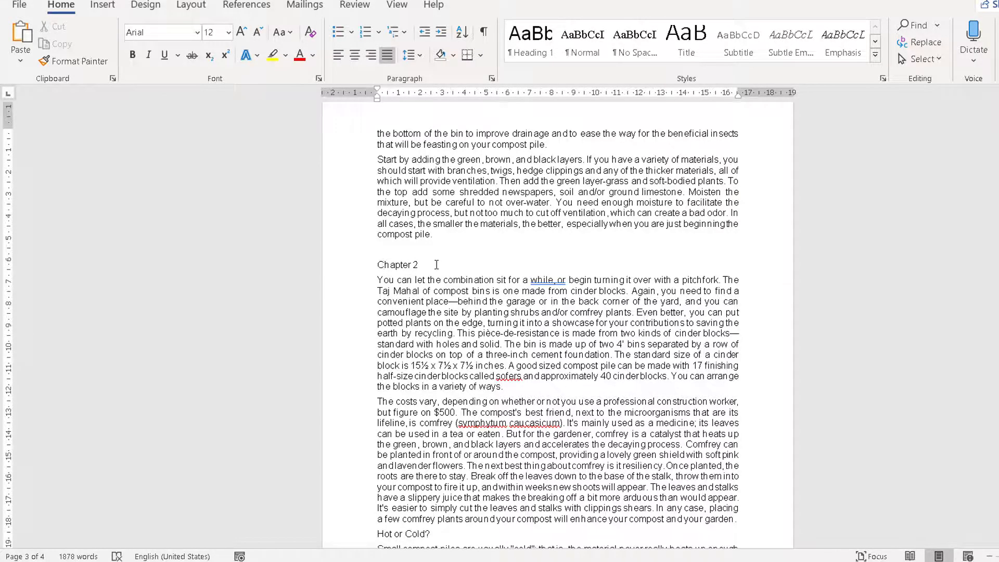
pyautogui.scroll(-7, 470, 288)
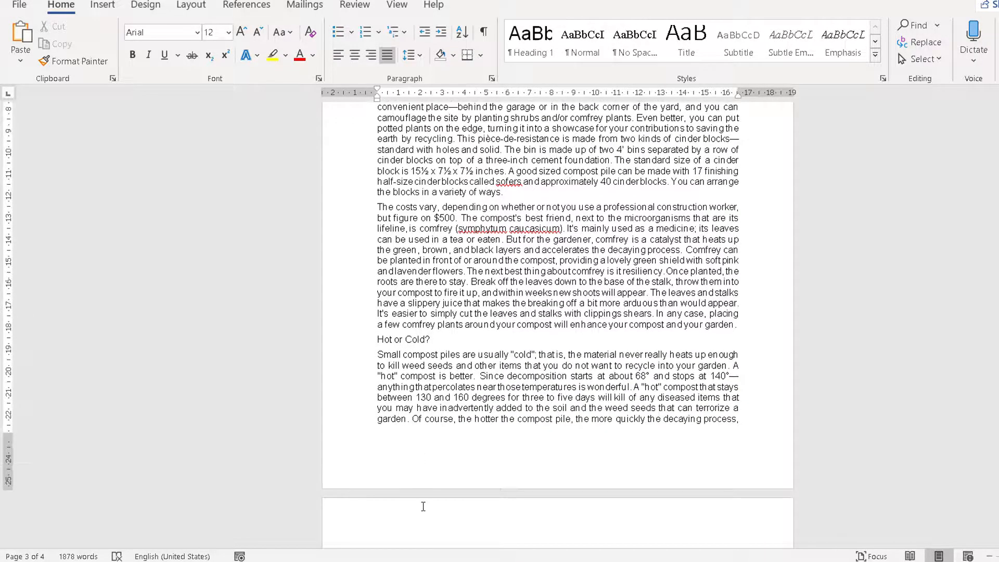
pyautogui.scroll(6, 480, 358)
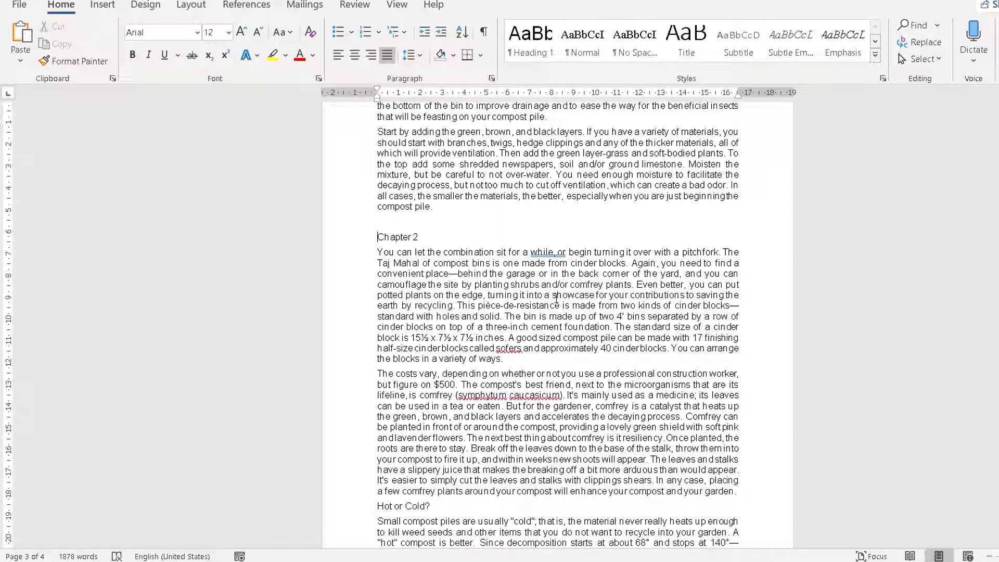
pyautogui.hotkey('ctrl', 'Return')
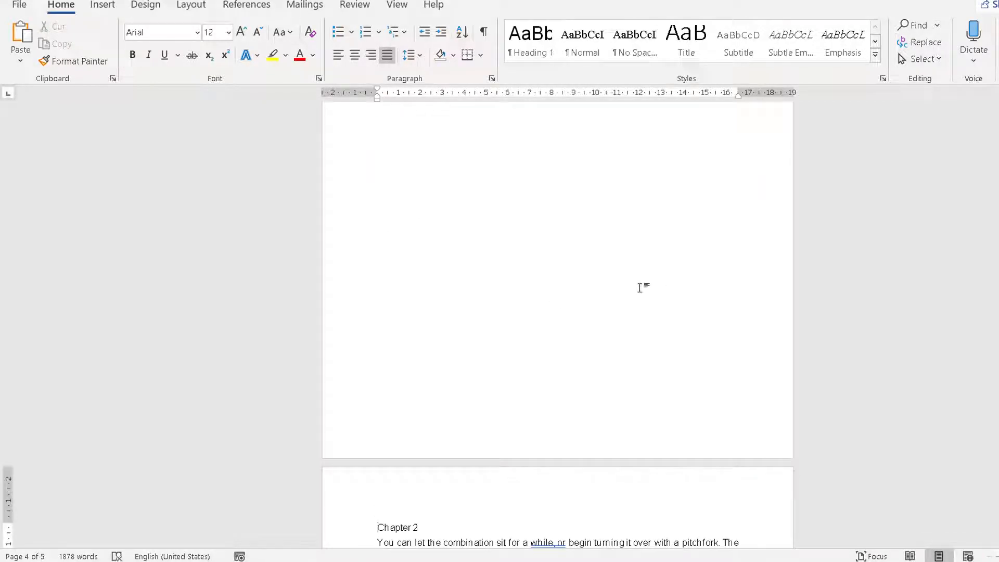
pyautogui.scroll(3, 638, 285)
pyautogui.scroll(-10, 515, 209)
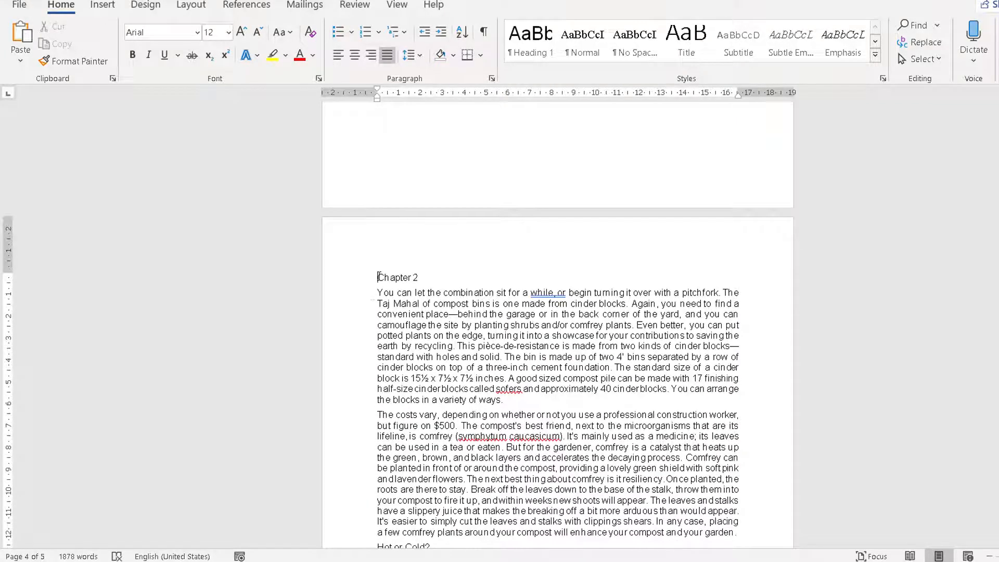
# Insert a Next Page section break directly before the "Chapter 3" heading and check the page layout around it.
pyautogui.scroll(-6, 457, 384)
pyautogui.scroll(-5, 487, 364)
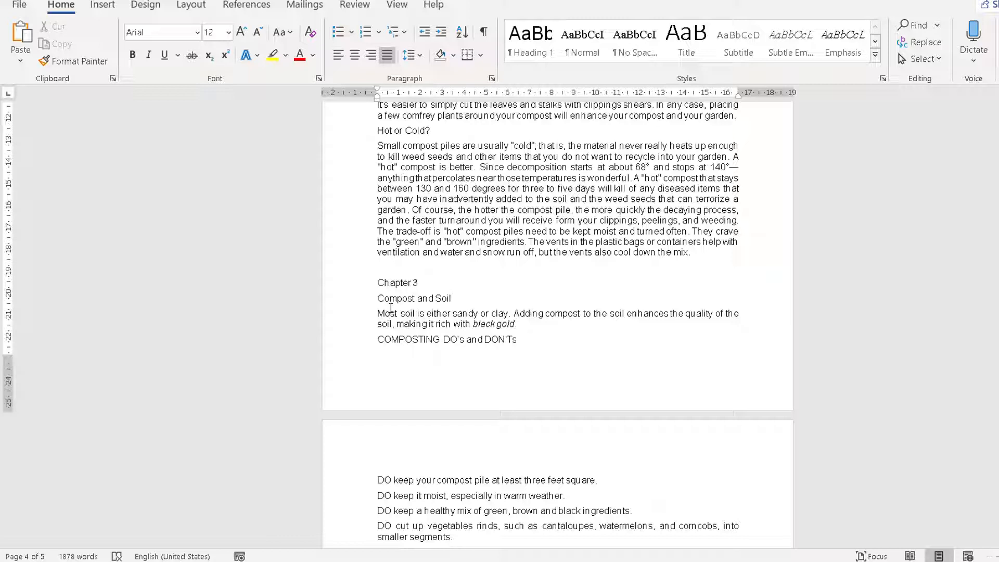
pyautogui.click(191, 7)
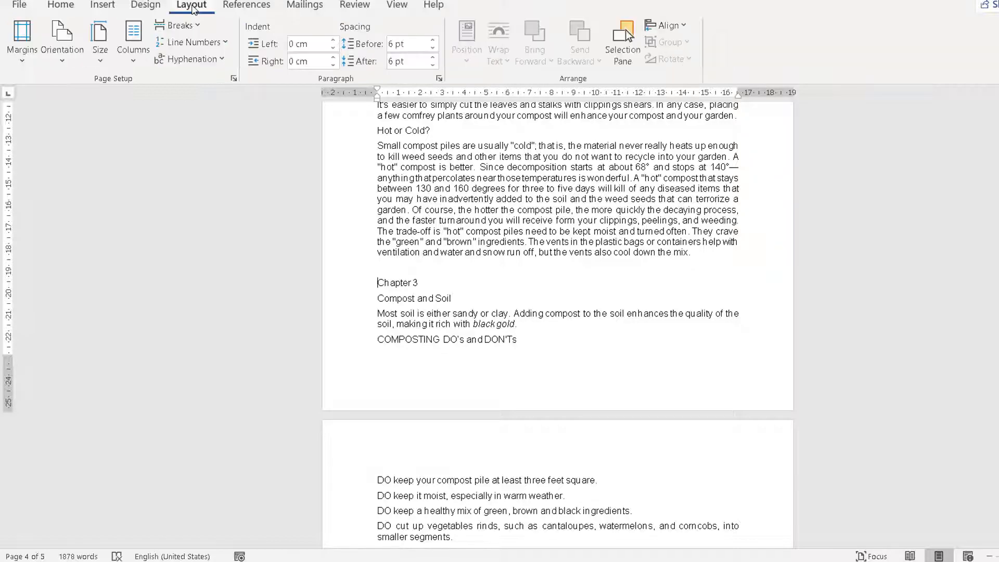
pyautogui.click(189, 27)
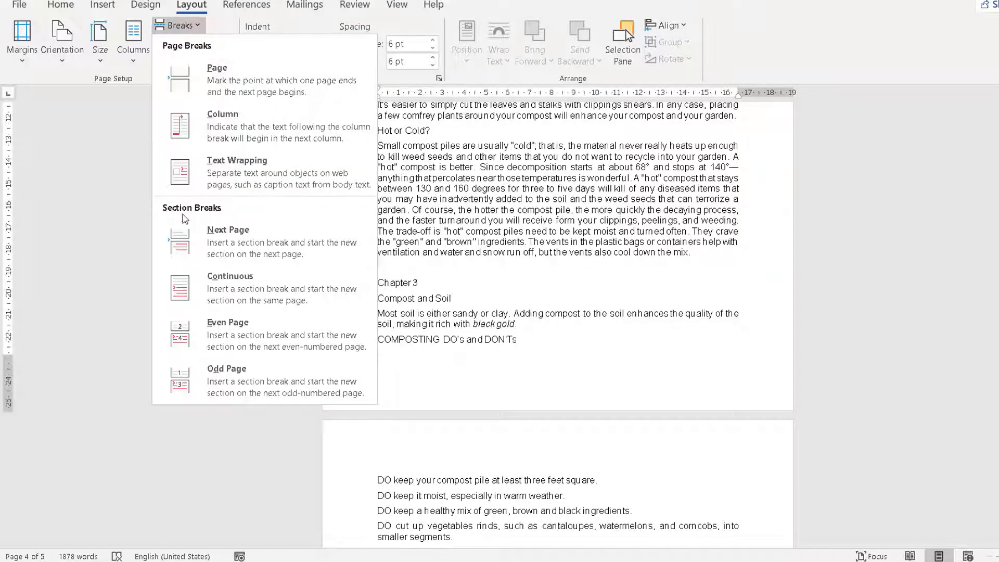
pyautogui.click(197, 244)
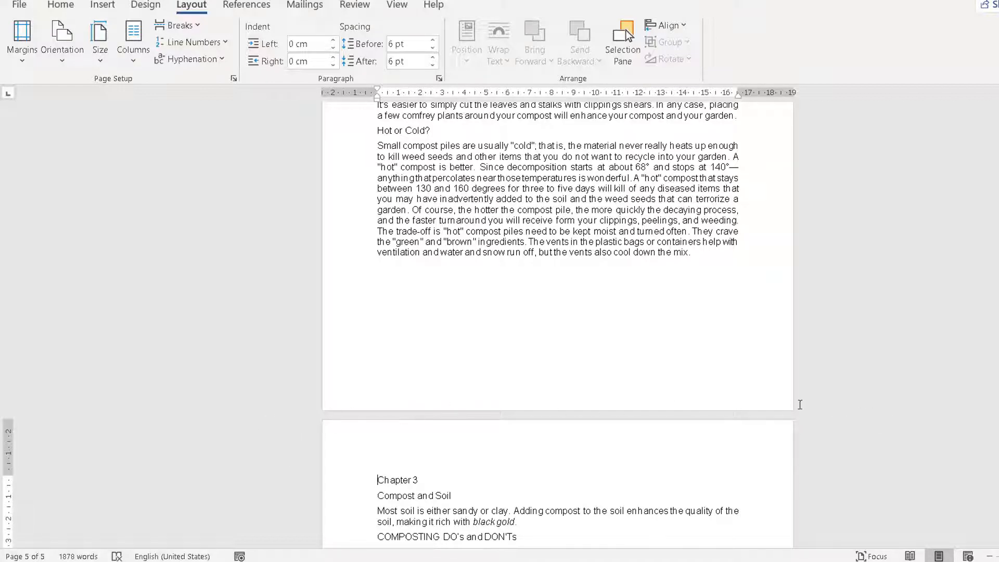
pyautogui.scroll(-4, 514, 454)
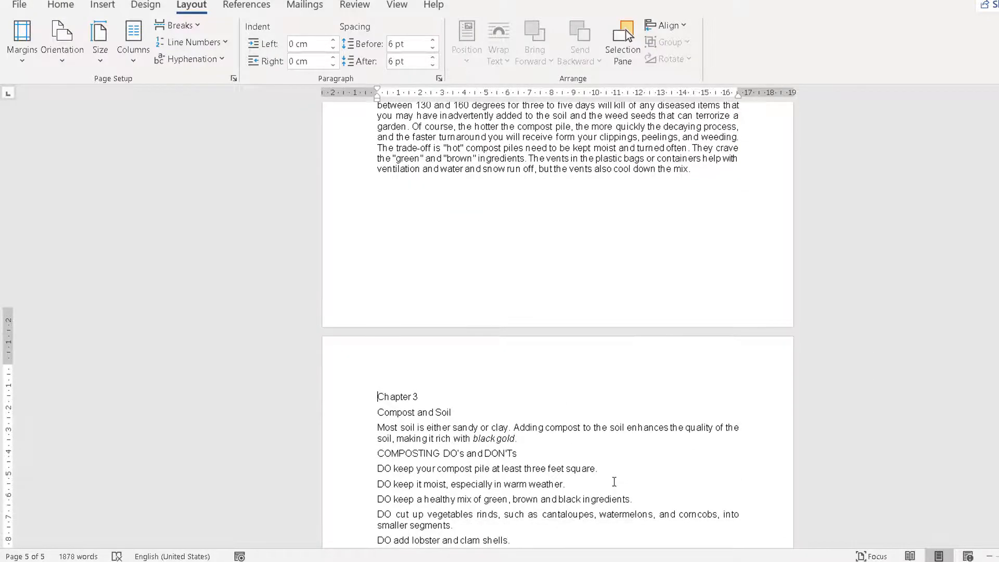
pyautogui.scroll(-6, 552, 405)
pyautogui.scroll(6, 548, 406)
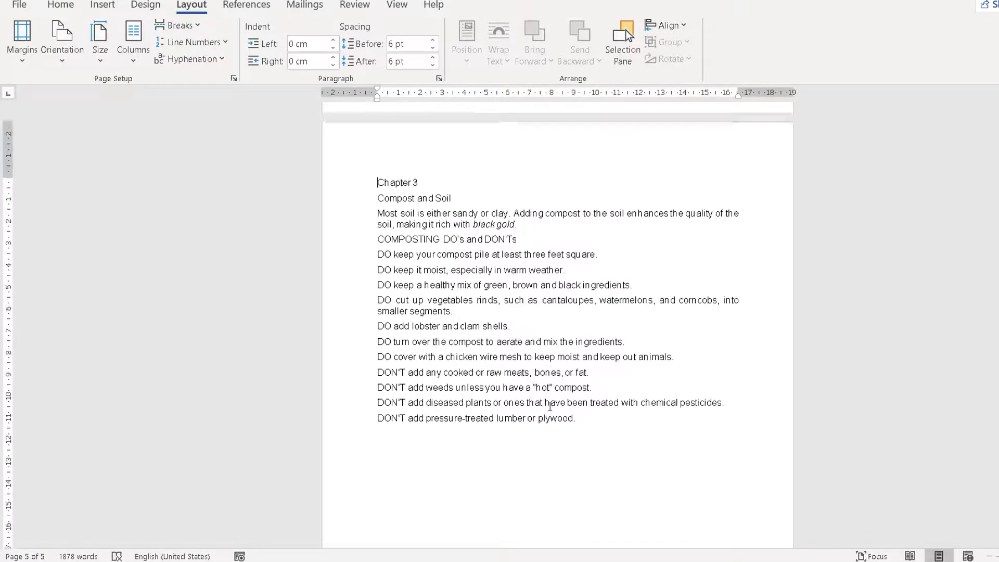
pyautogui.scroll(4, 561, 403)
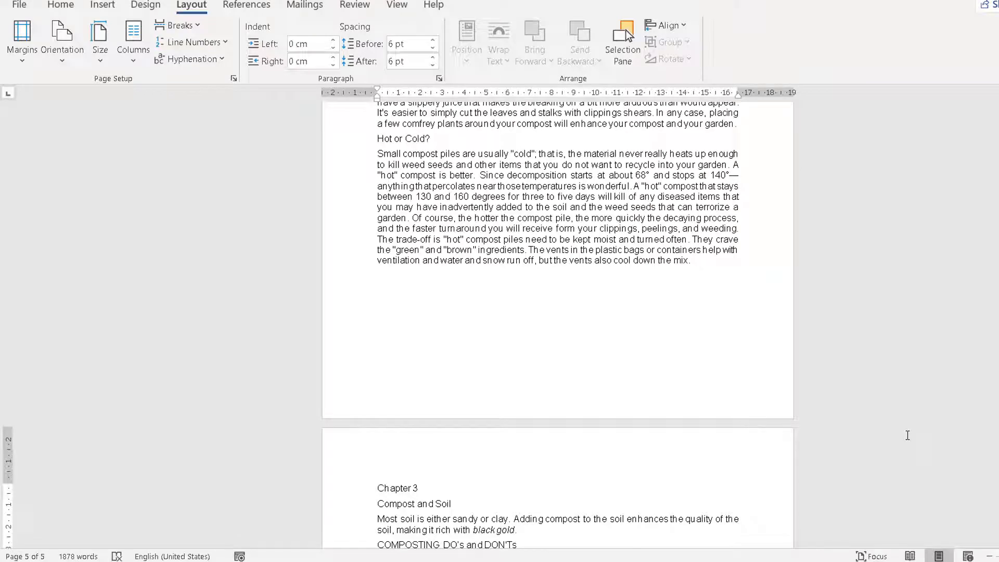
# Enter "Black Gold" in the Section 1 header on the first page and add a horizontal line beneath it.
pyautogui.hotkey('ctrl', 'Home')
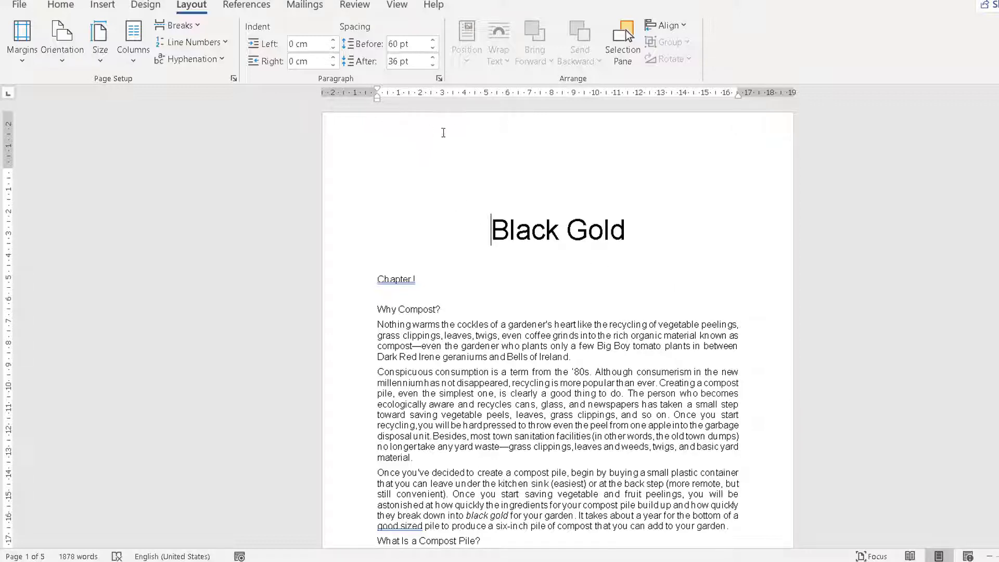
pyautogui.doubleClick(407, 135)
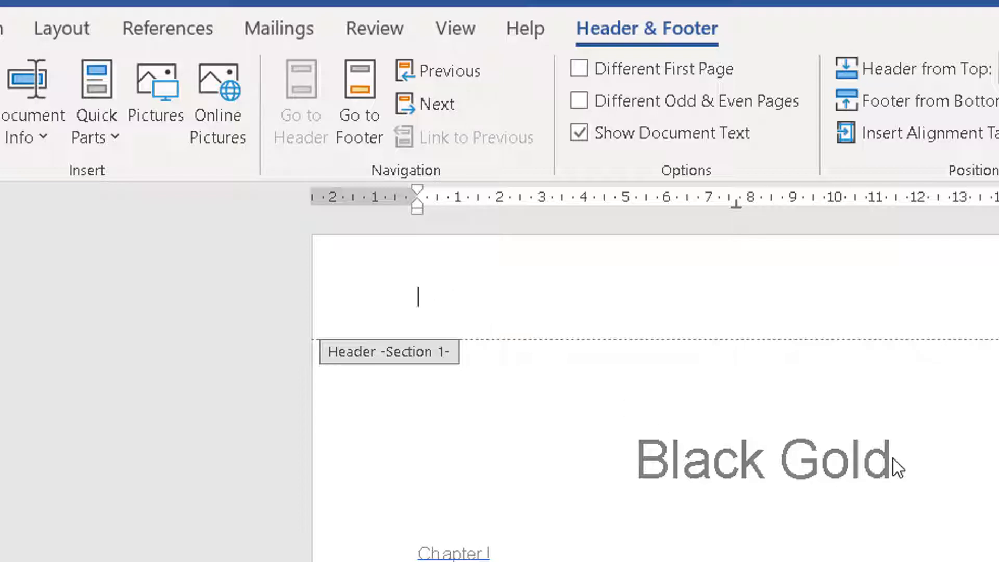
pyautogui.write('Black Gold')
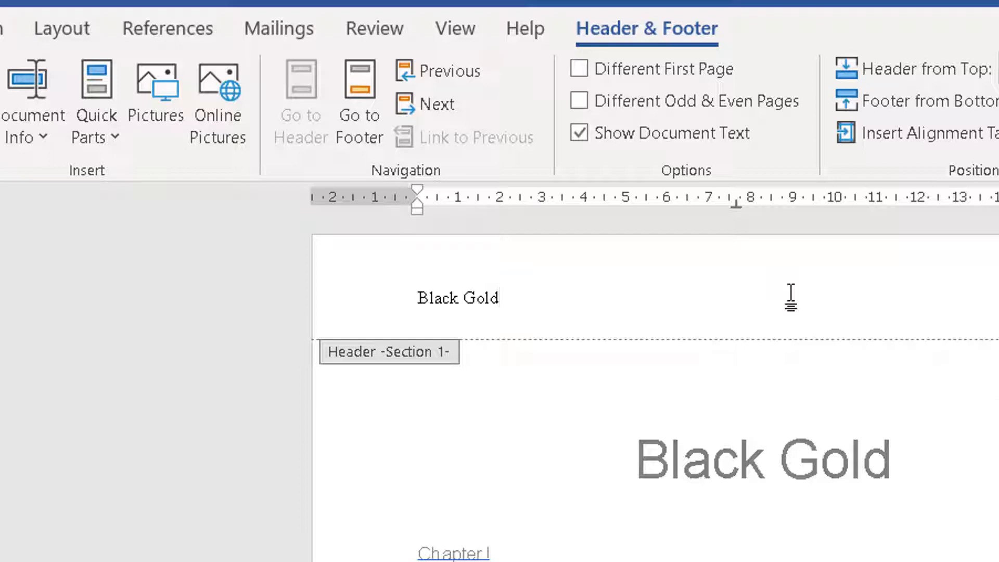
pyautogui.press('Return')
pyautogui.write('---')
pyautogui.press('Return')
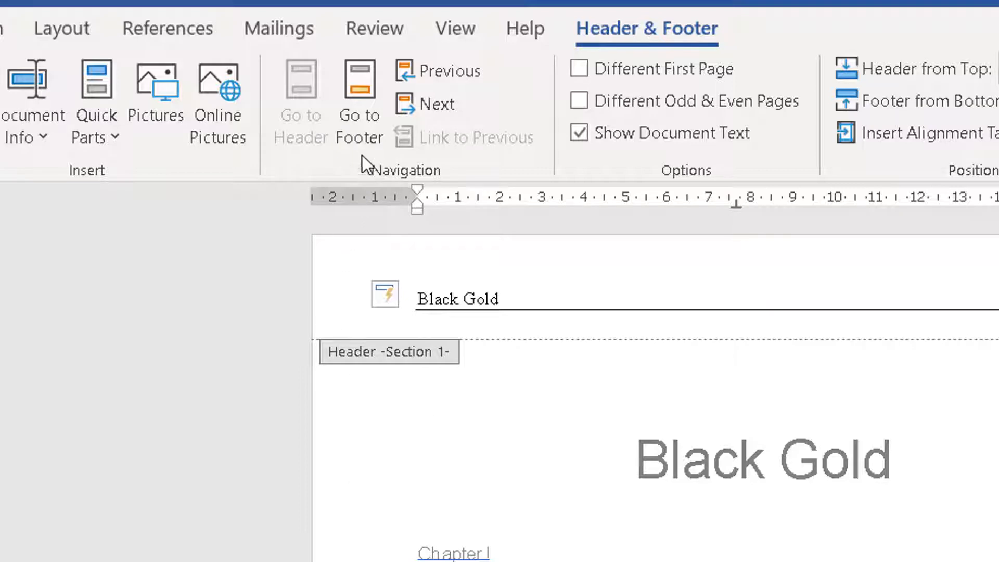
# Insert a page number in the Section 1 footer at the current position, using the Page X of Y "Bold Numbers" style.
pyautogui.click(365, 98)
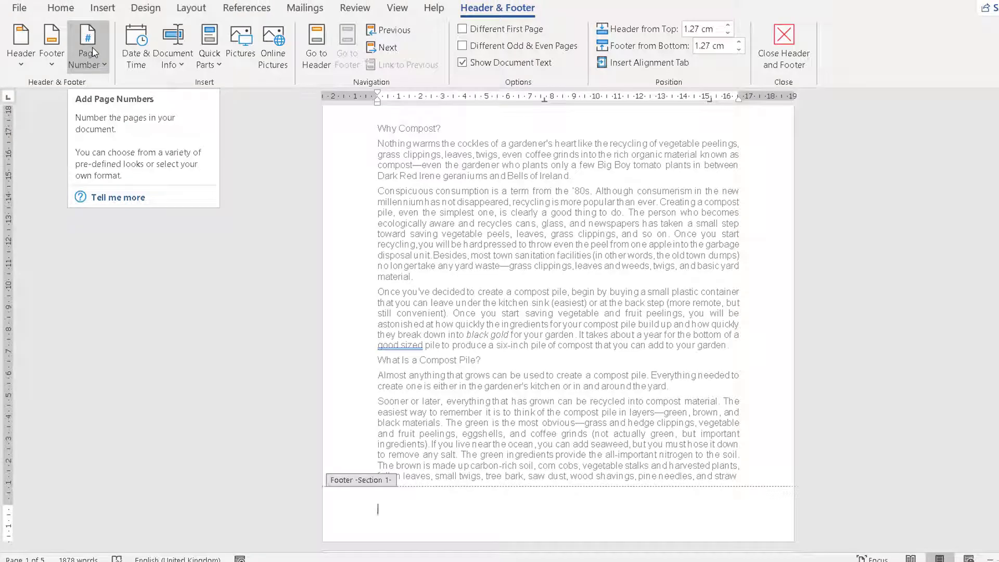
pyautogui.click(92, 50)
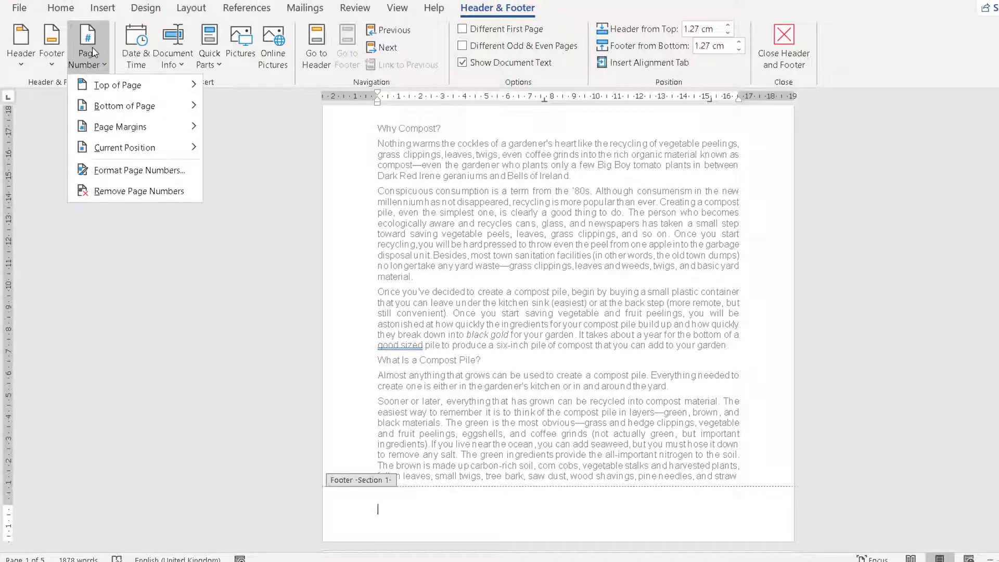
pyautogui.moveTo(95, 150)
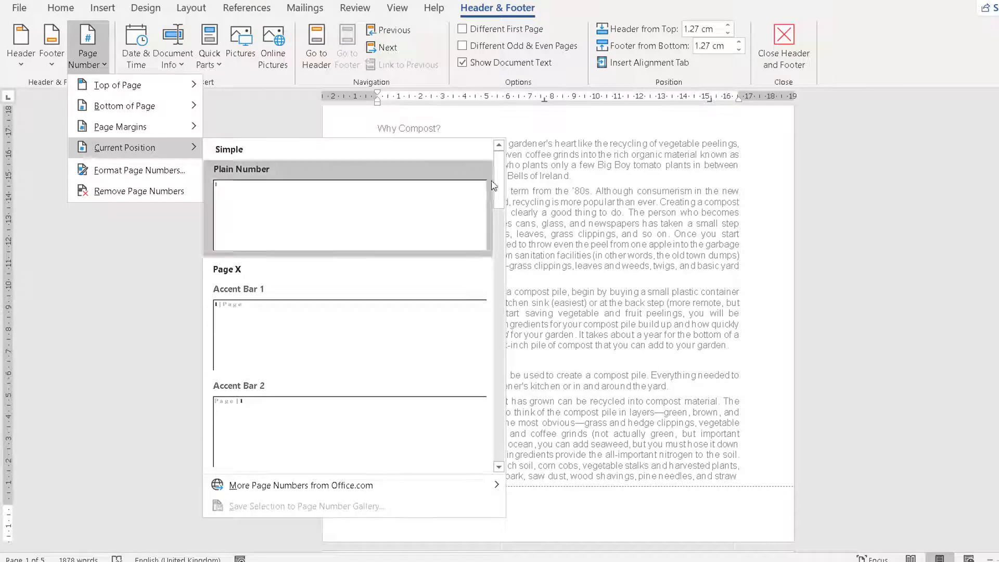
pyautogui.moveTo(500, 180); pyautogui.dragTo(500, 260)
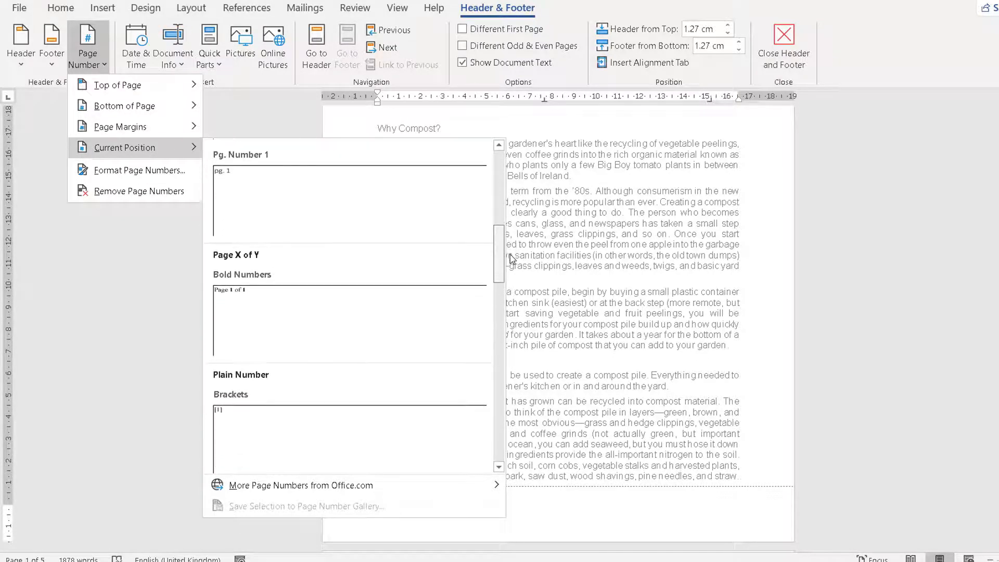
pyautogui.click(266, 316)
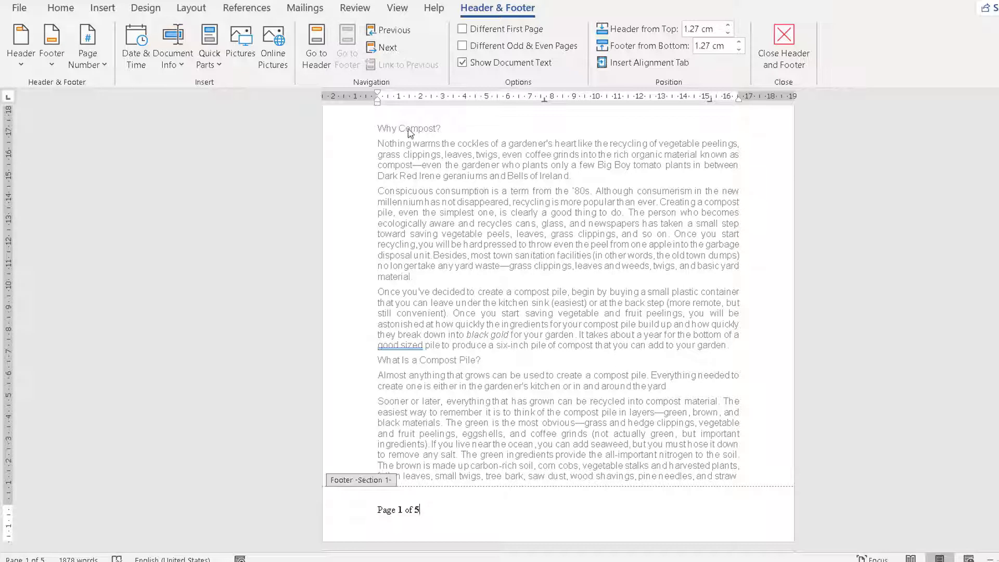
# Unlink the Section 2 header from the previous section, put "Chapter 3 - " before "Black Gold" in it, and return to the body text.
pyautogui.click(323, 49)
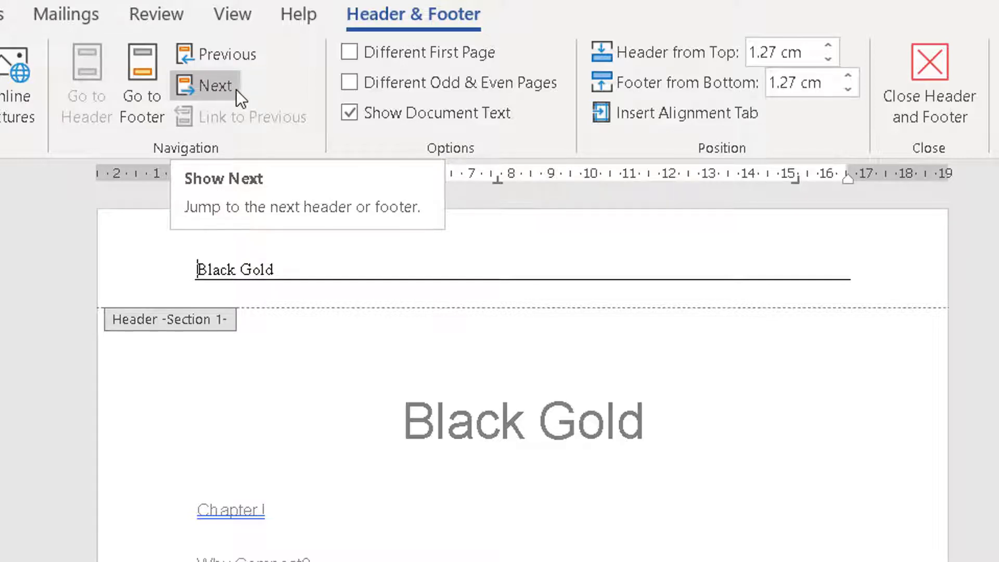
pyautogui.click(204, 92)
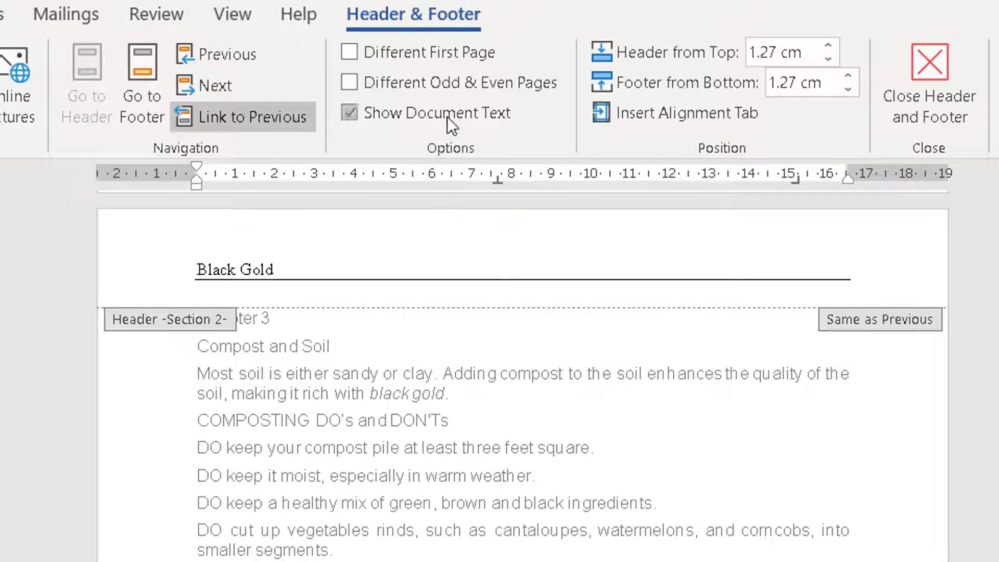
pyautogui.click(223, 120)
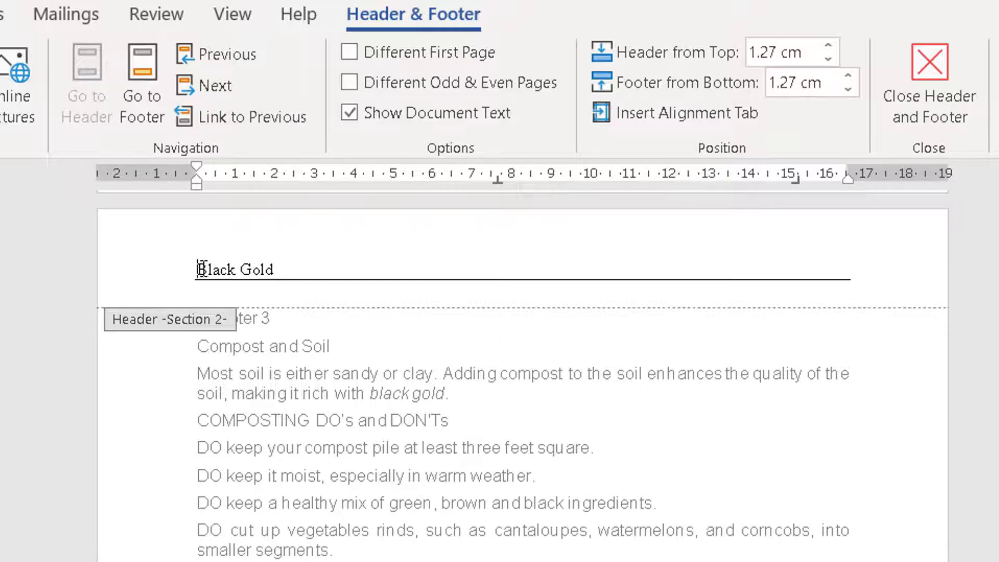
pyautogui.write('Chapter ')
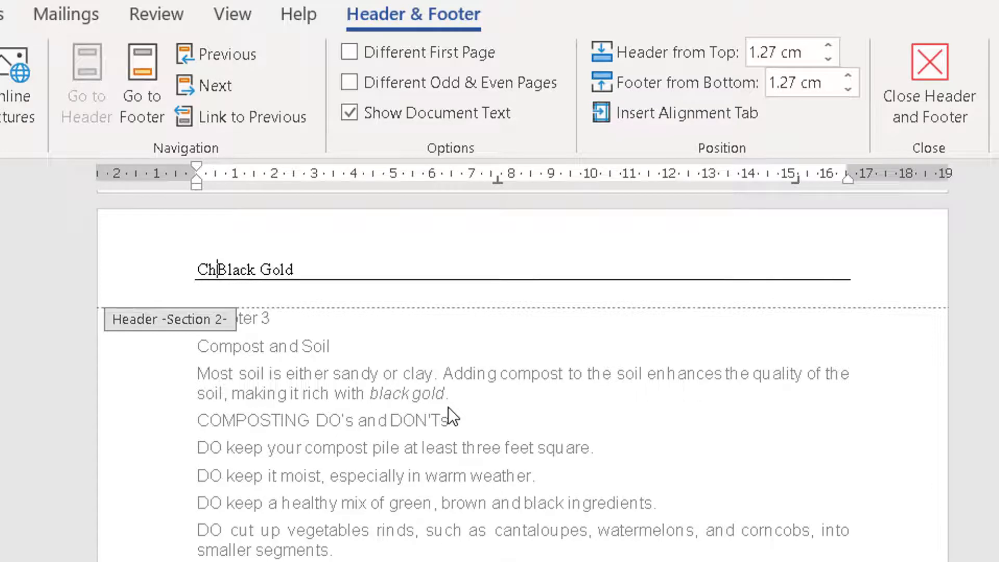
pyautogui.write('3 -')
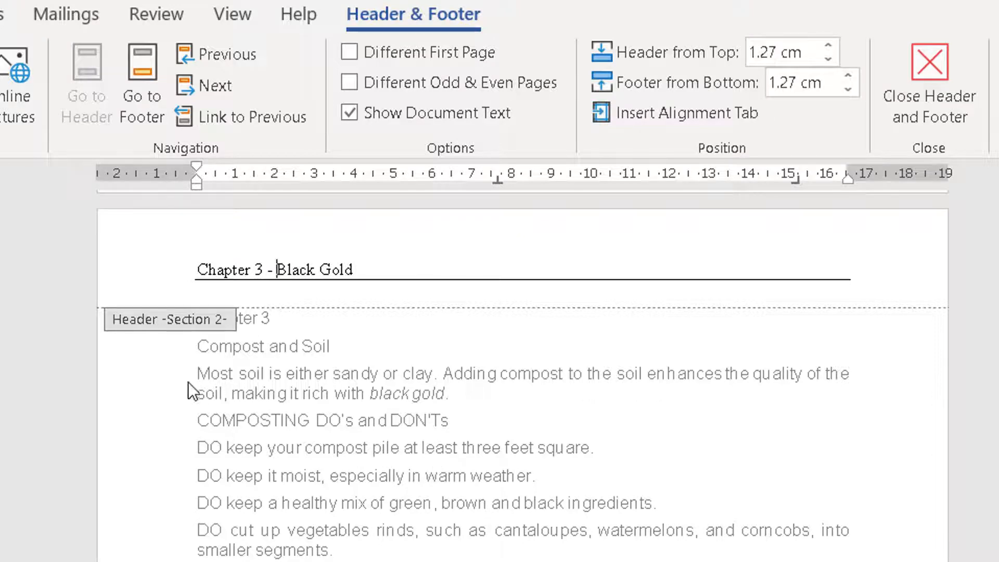
pyautogui.doubleClick(772, 414)
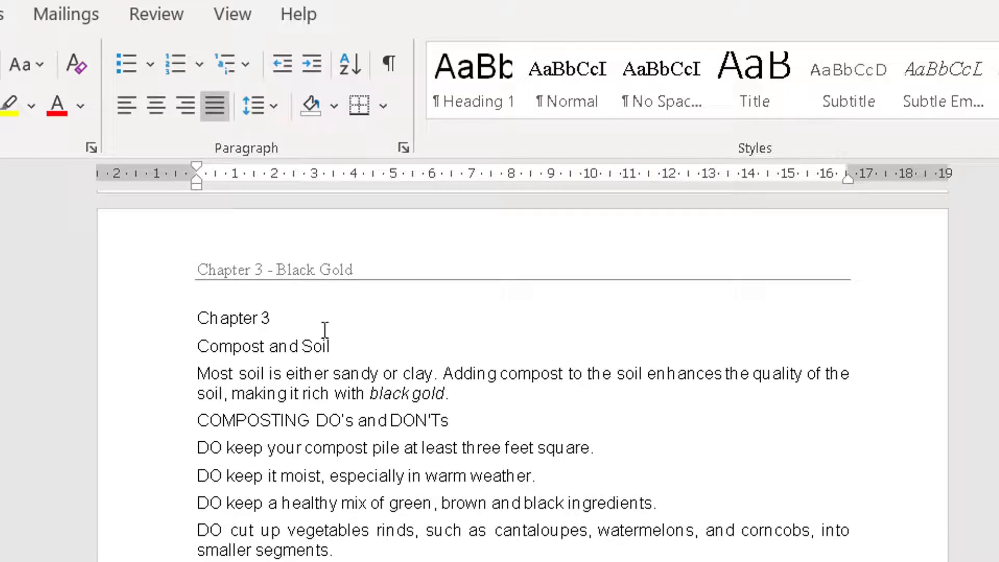
# Look through the document from Chapter 3 back to the first page to check each page's header and footer.
pyautogui.scroll(-6, 406, 495)
pyautogui.scroll(1, 408, 495)
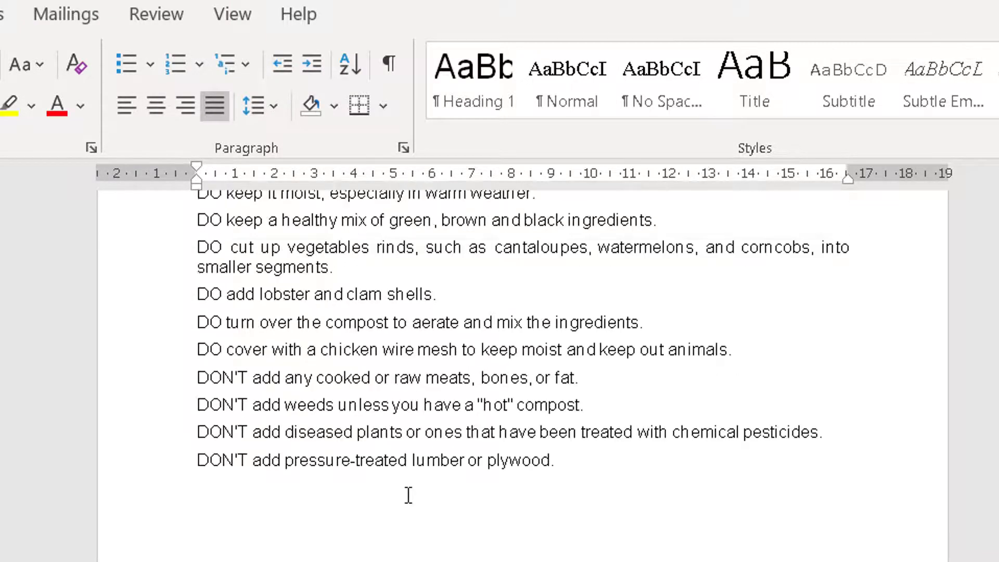
pyautogui.scroll(5, 409, 495)
pyautogui.scroll(-5, 408, 494)
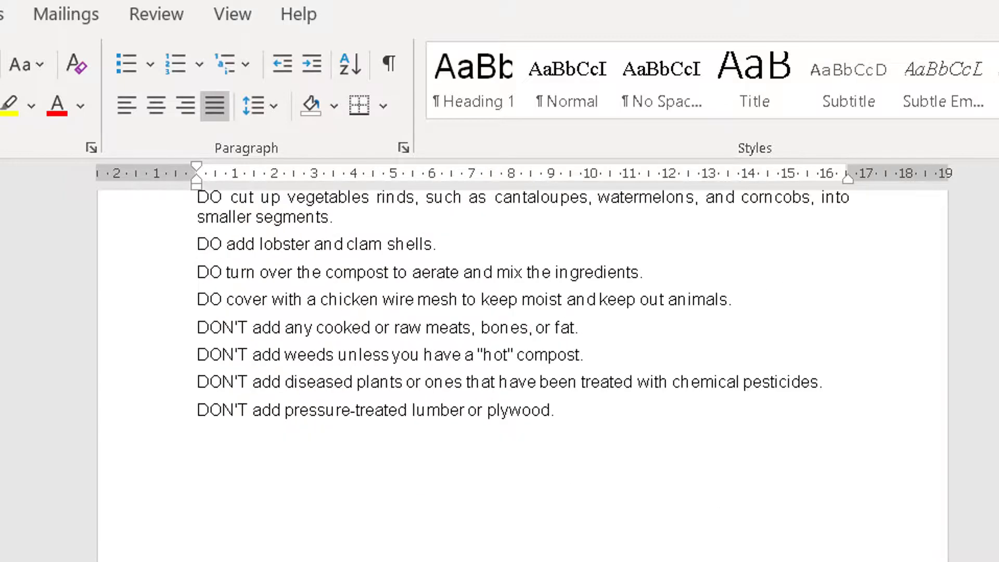
pyautogui.scroll(7, 257, 412)
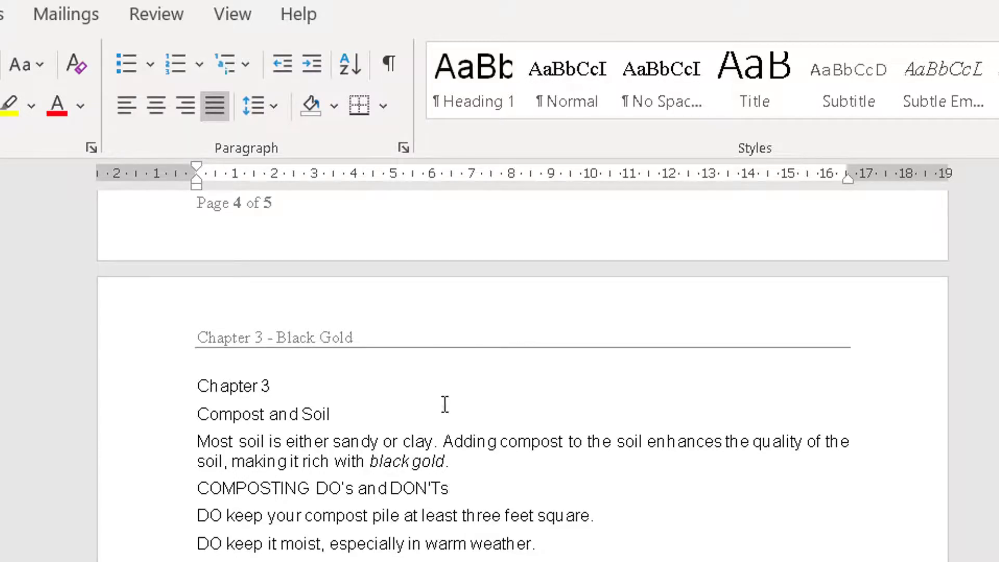
pyautogui.scroll(2, 490, 477)
pyautogui.scroll(6, 490, 477)
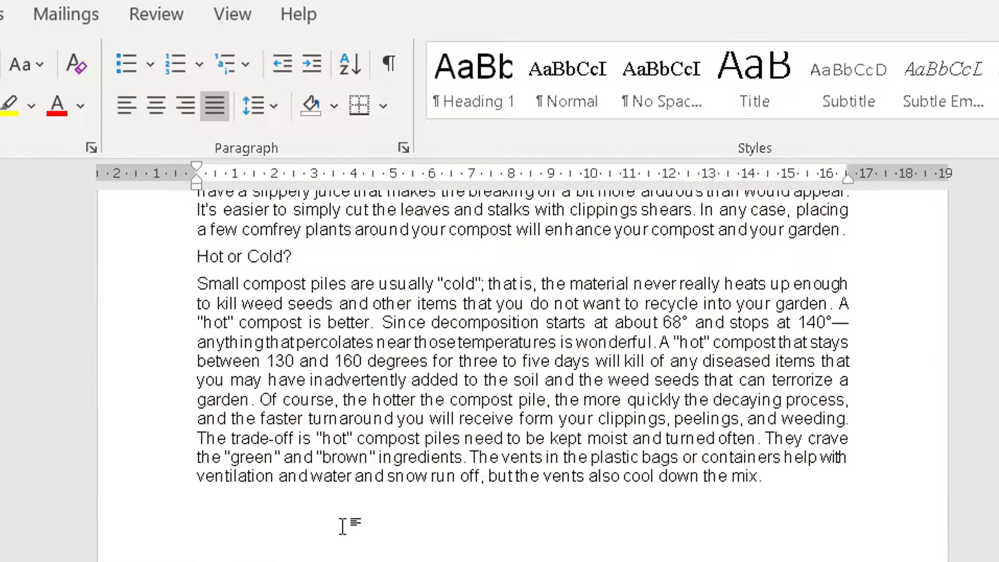
pyautogui.scroll(12, 523, 374)
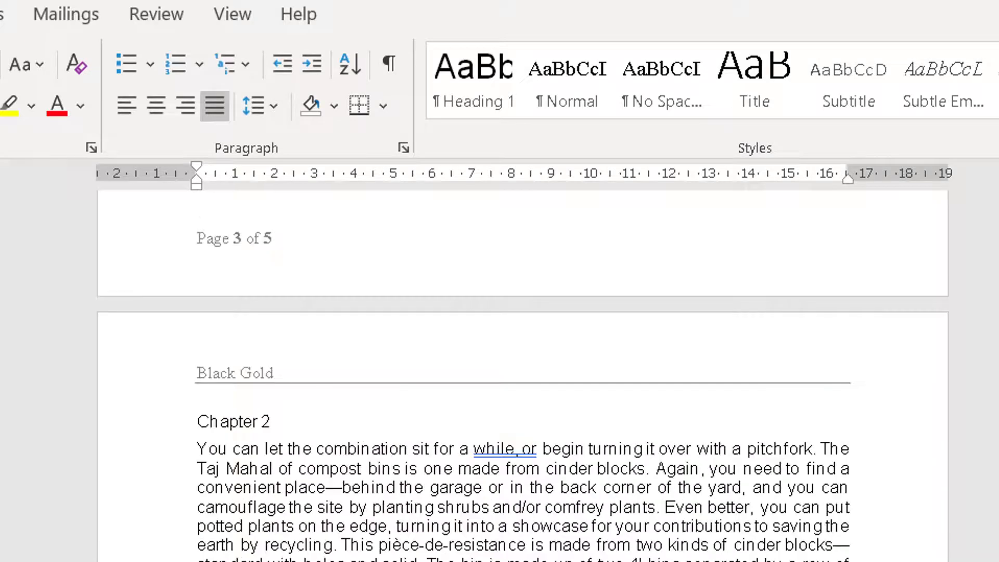
pyautogui.scroll(20, 370, 515)
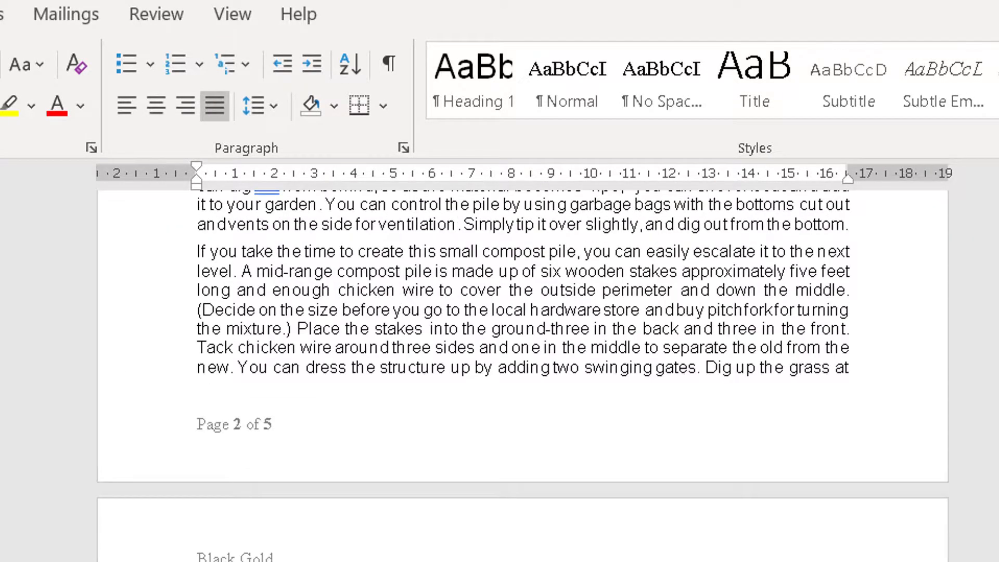
pyautogui.scroll(20, 268, 444)
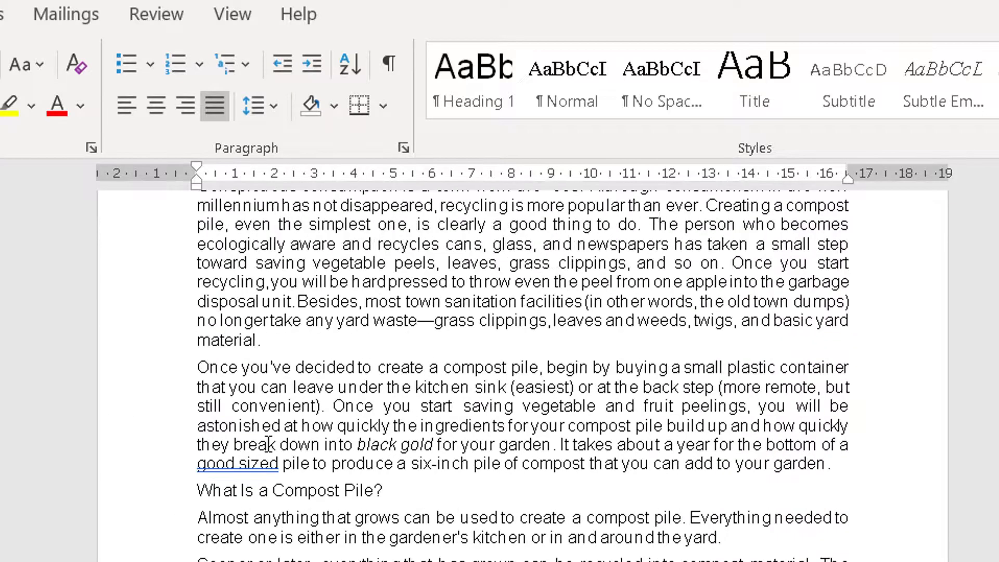
pyautogui.scroll(10, 268, 444)
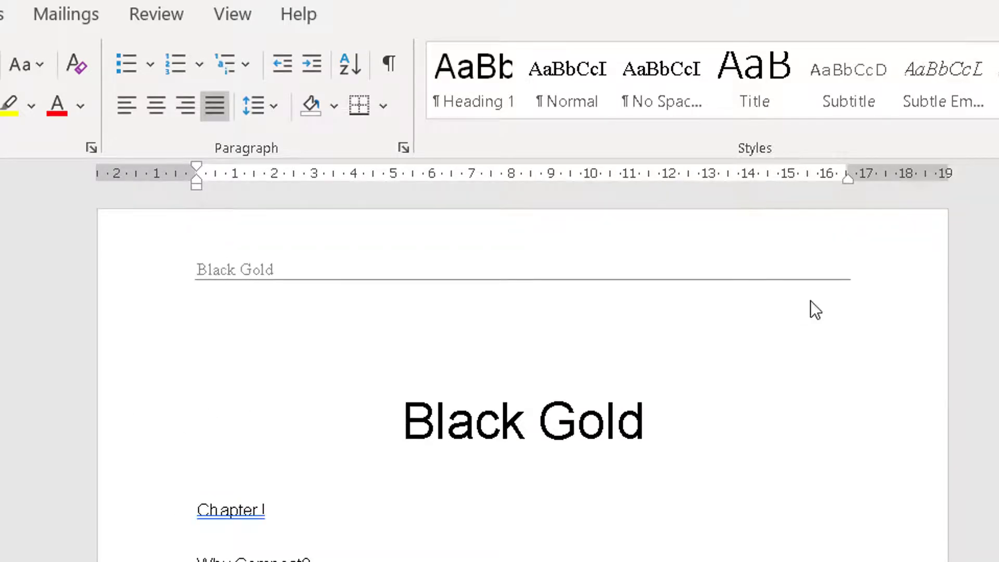